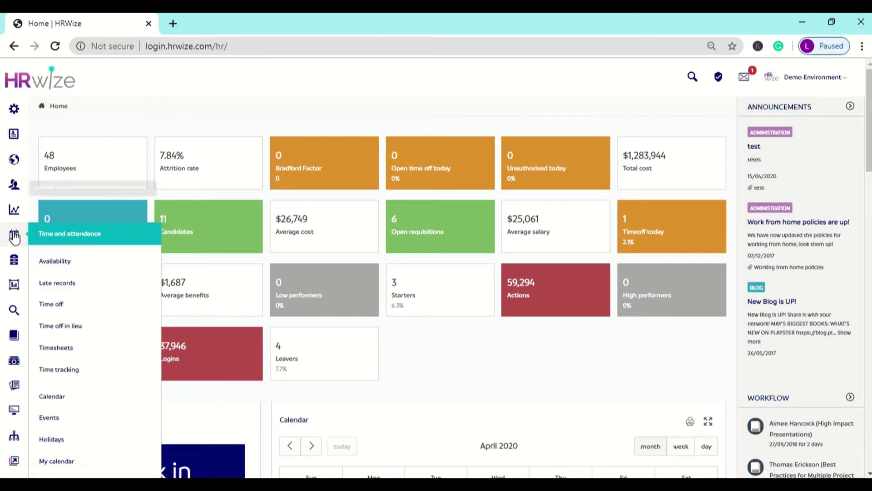
# Open the company-wide time off list and examine its records and the employee, time off type and duration filters.
pyautogui.click(89, 306)
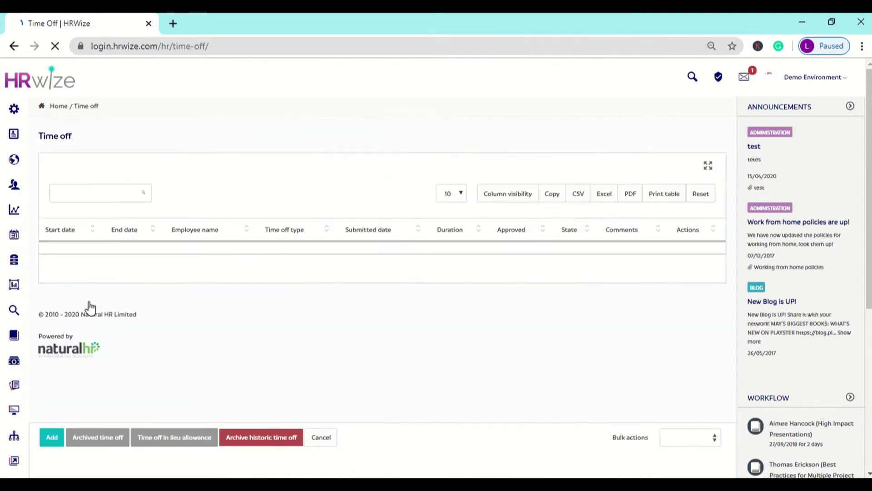
pyautogui.scroll(-3, 315, 171)
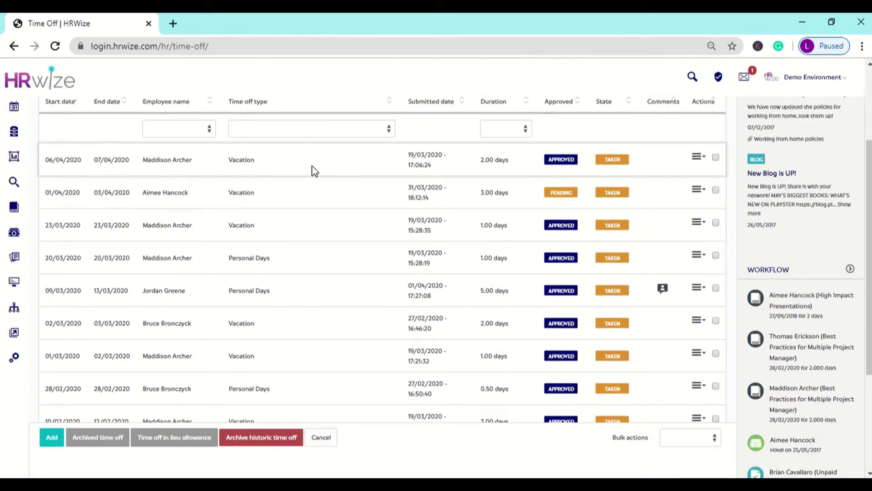
pyautogui.scroll(3, 315, 171)
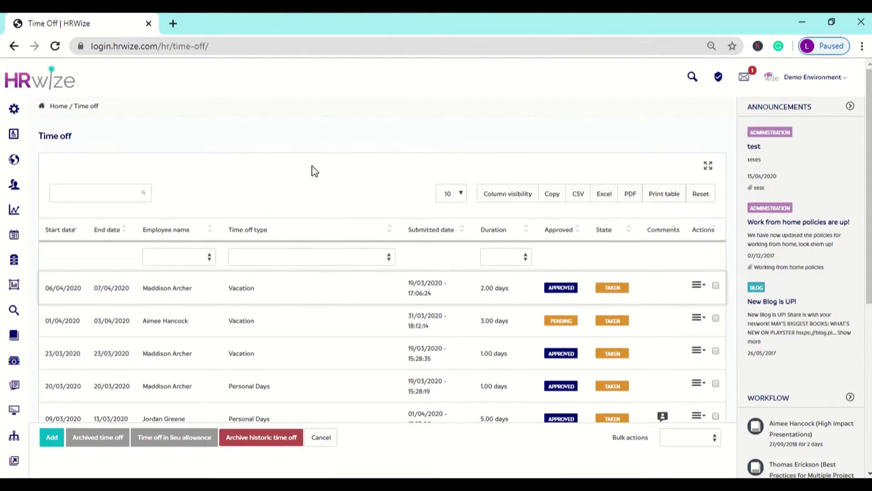
pyautogui.click(192, 259)
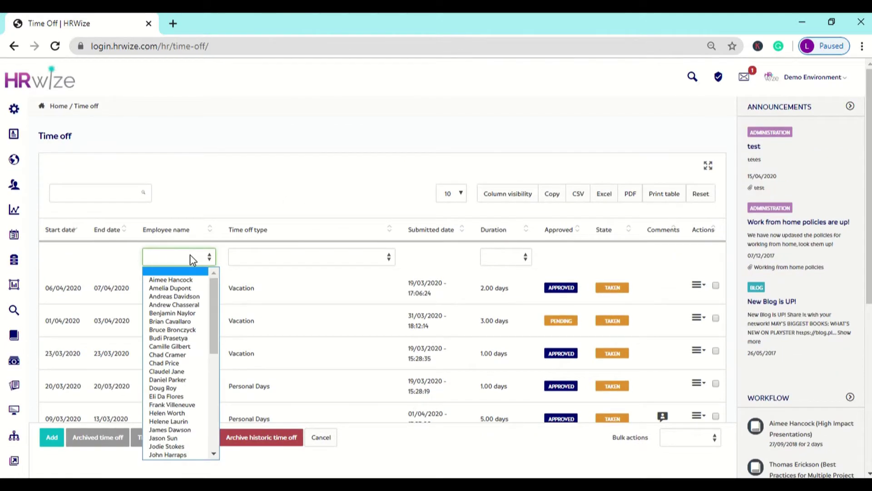
pyautogui.click(189, 258)
pyautogui.click(280, 255)
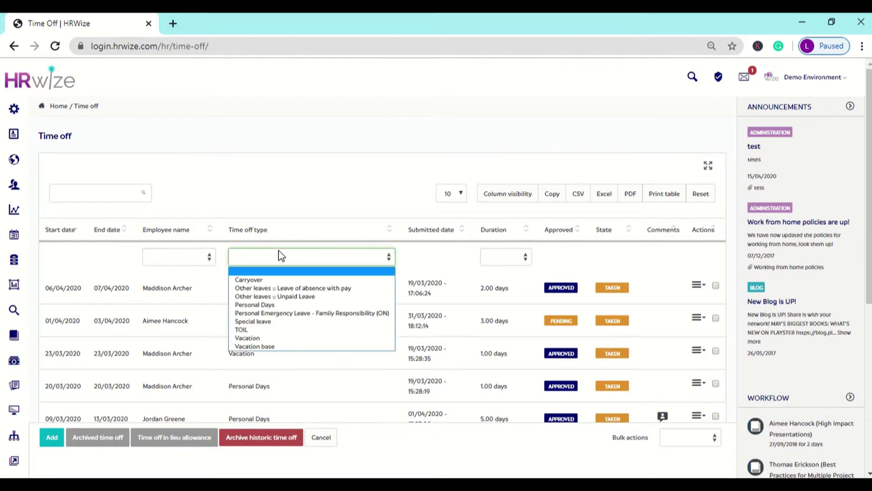
pyautogui.click(282, 255)
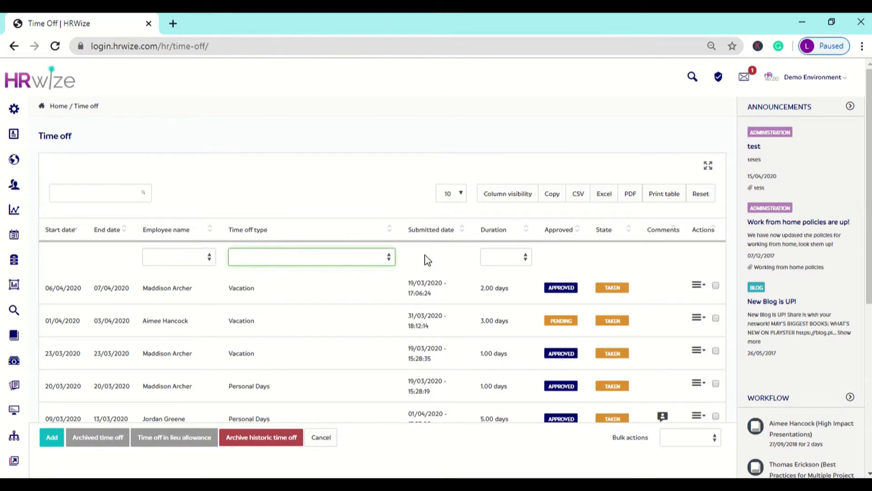
pyautogui.click(494, 257)
pyautogui.click(494, 258)
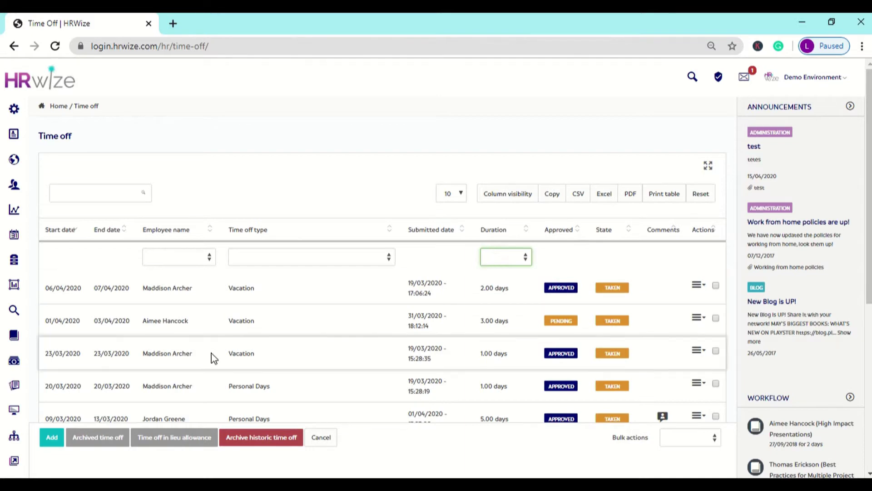
# Start a new time off entry and choose the employee it is for.
pyautogui.click(53, 437)
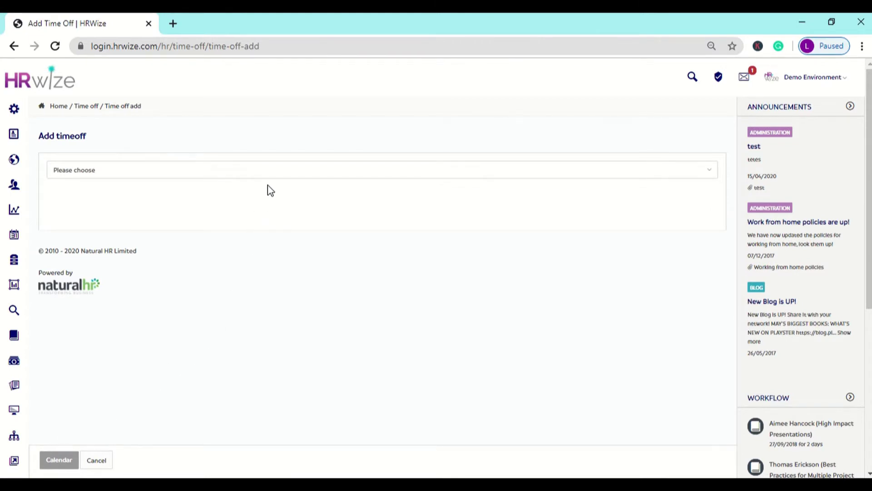
pyautogui.click(277, 177)
pyautogui.scroll(-3, 273, 244)
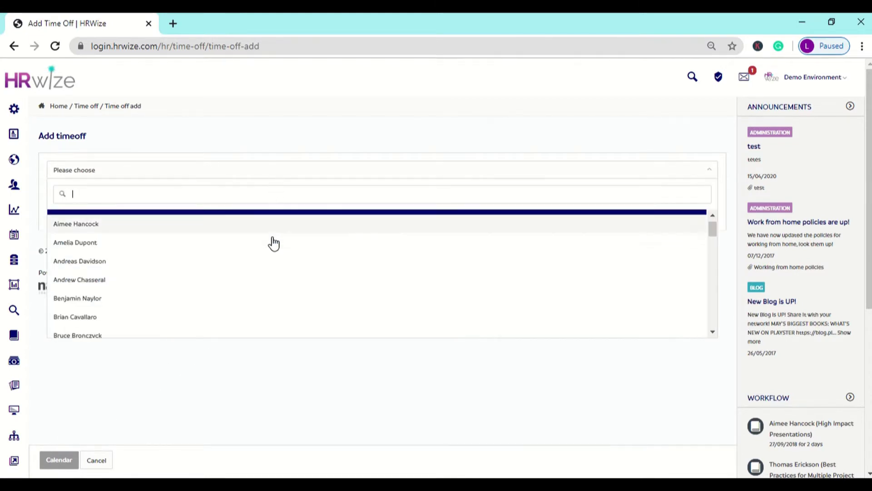
pyautogui.scroll(-5, 274, 243)
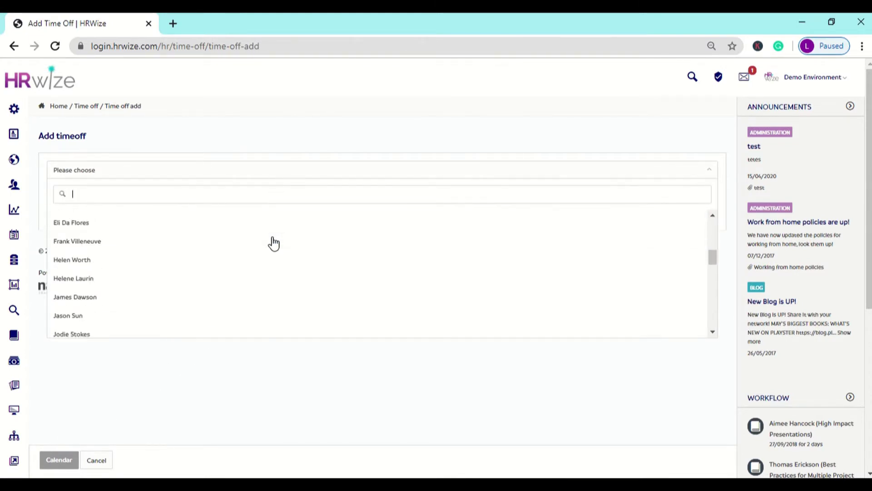
pyautogui.click(248, 272)
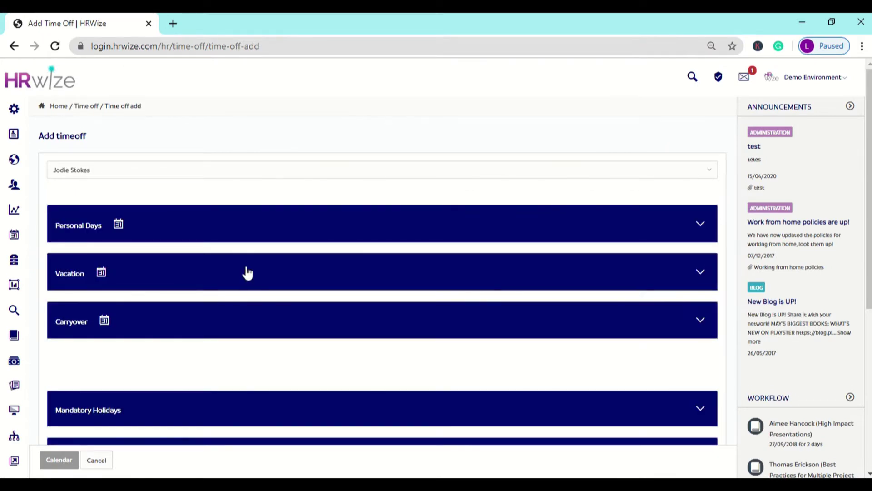
# Look through the employee's available time off types and expand the Vacation form.
pyautogui.scroll(-4, 248, 272)
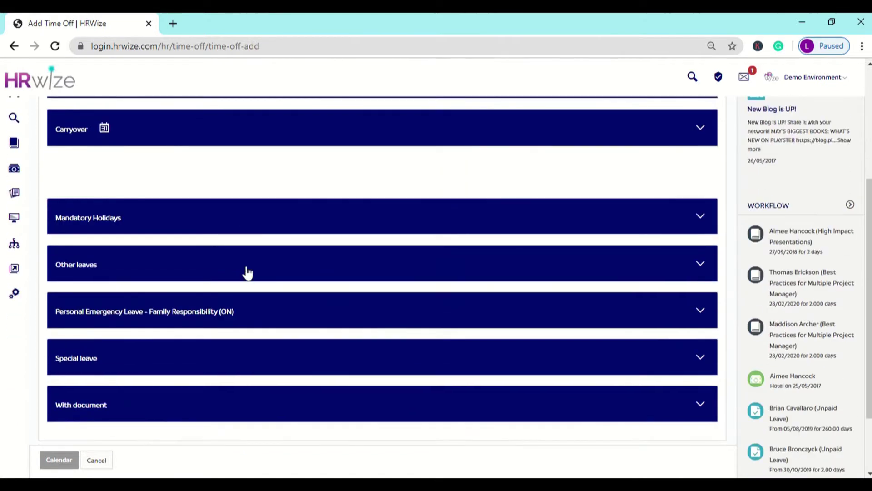
pyautogui.scroll(4, 248, 271)
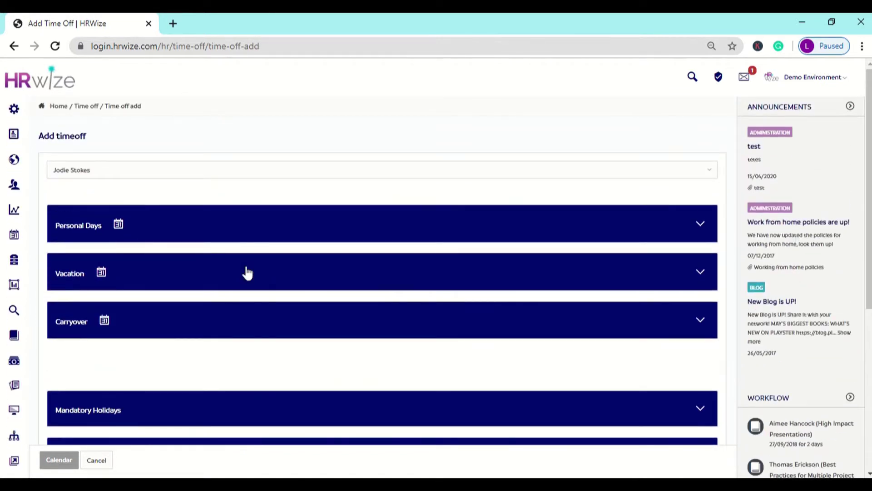
pyautogui.click(251, 278)
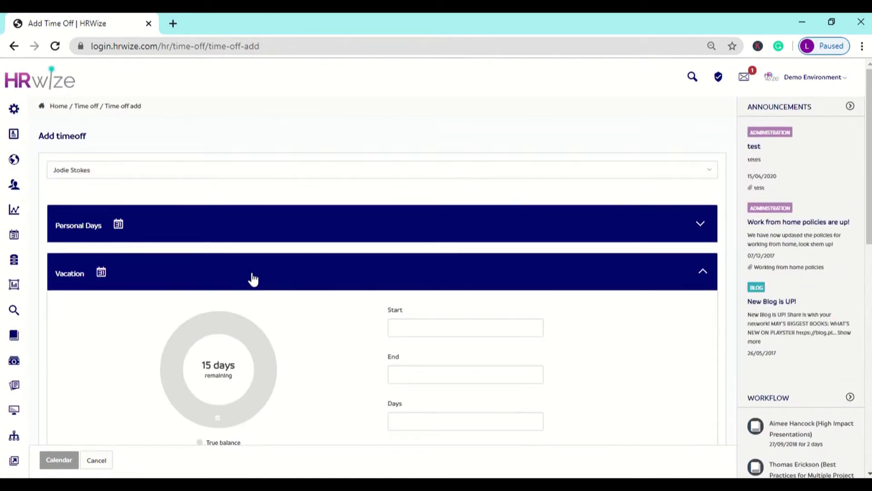
pyautogui.scroll(-3, 253, 278)
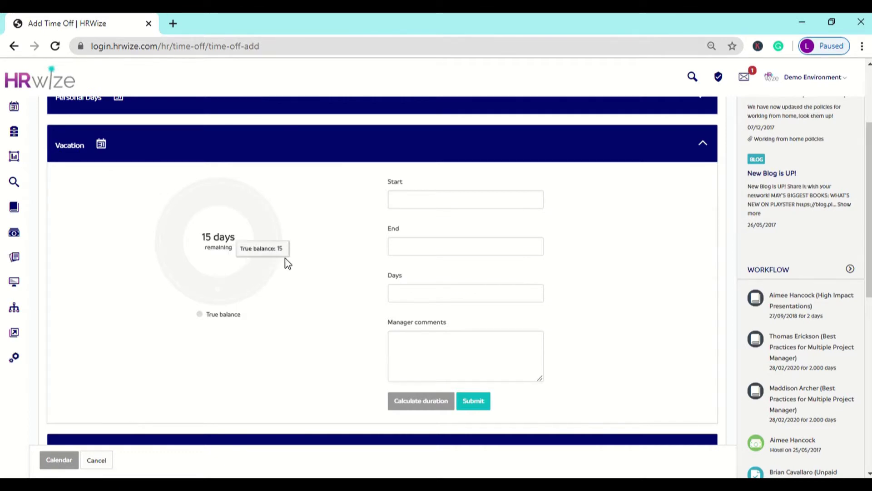
# Book the vacation from 27/04/2020 to 01/05/2020, calculating its duration before submitting it.
pyautogui.click(417, 201)
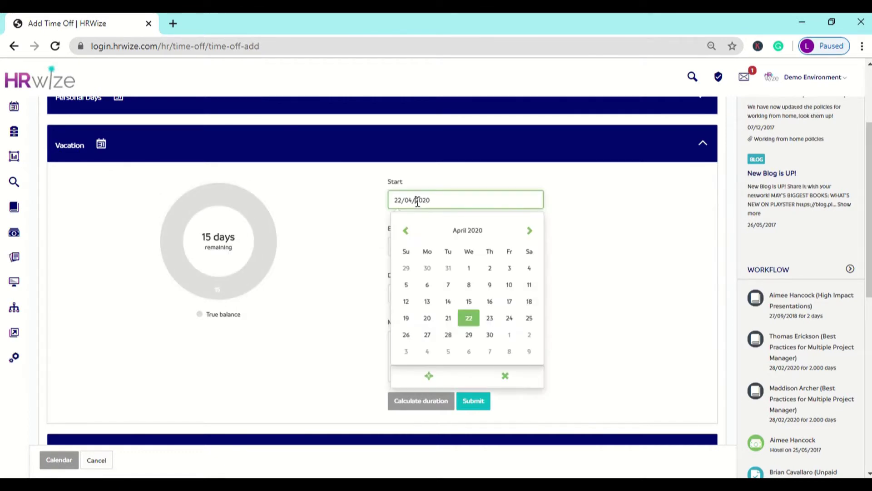
pyautogui.click(427, 336)
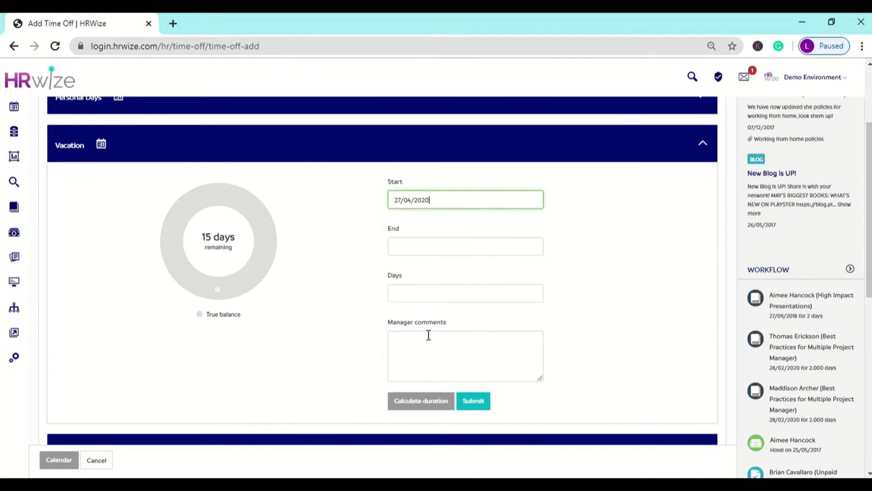
pyautogui.click(453, 245)
pyautogui.click(454, 272)
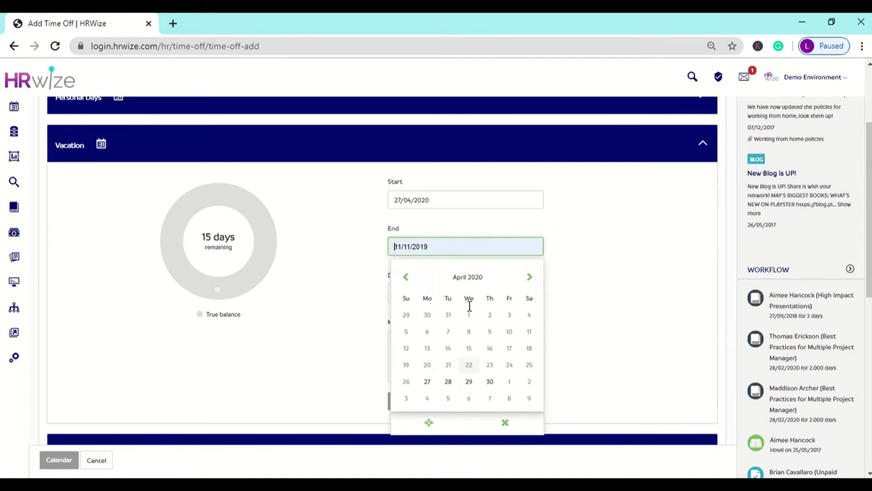
pyautogui.click(510, 382)
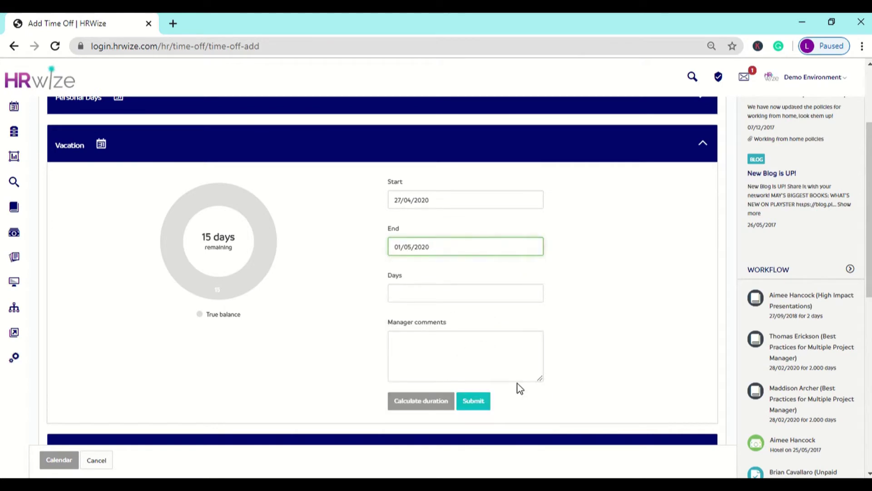
pyautogui.click(557, 296)
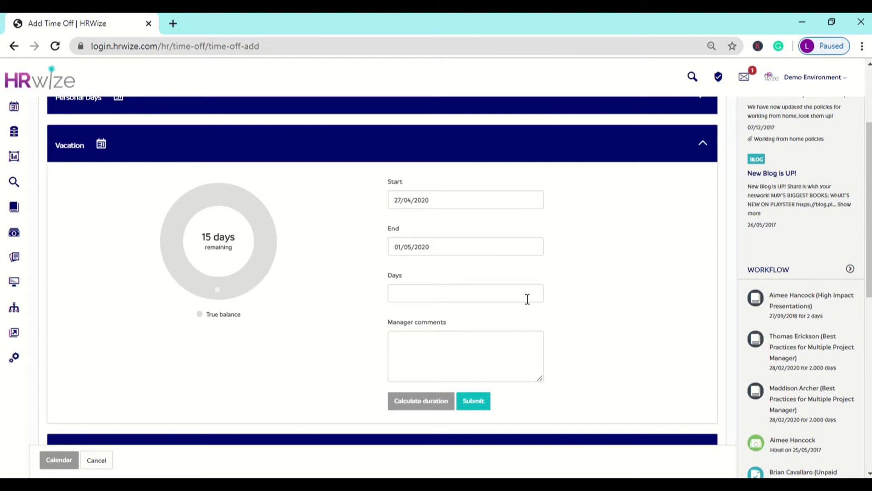
pyautogui.click(419, 402)
pyautogui.click(474, 401)
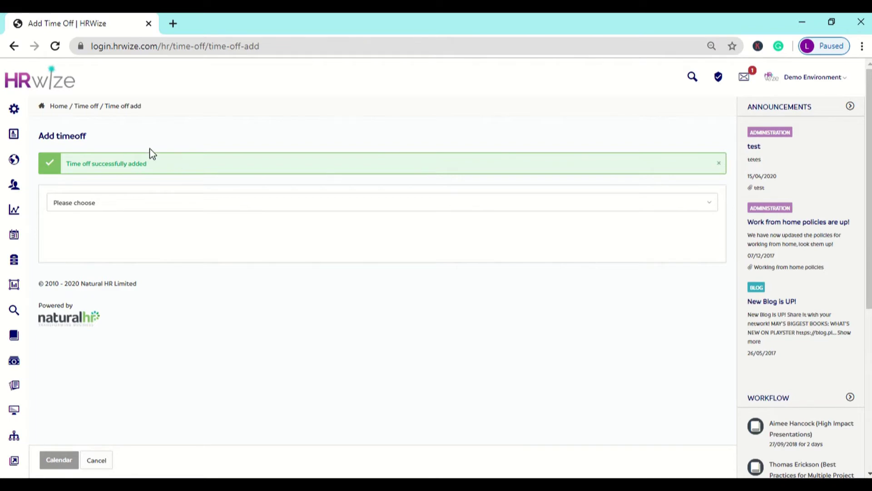
# Return to the time off list and increment the vacation starting 27/04/2020 by one day.
pyautogui.click(92, 108)
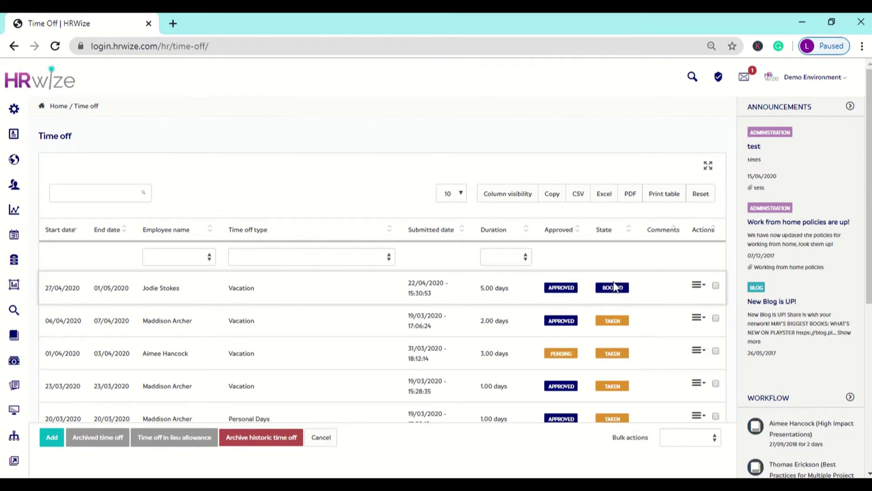
pyautogui.click(698, 288)
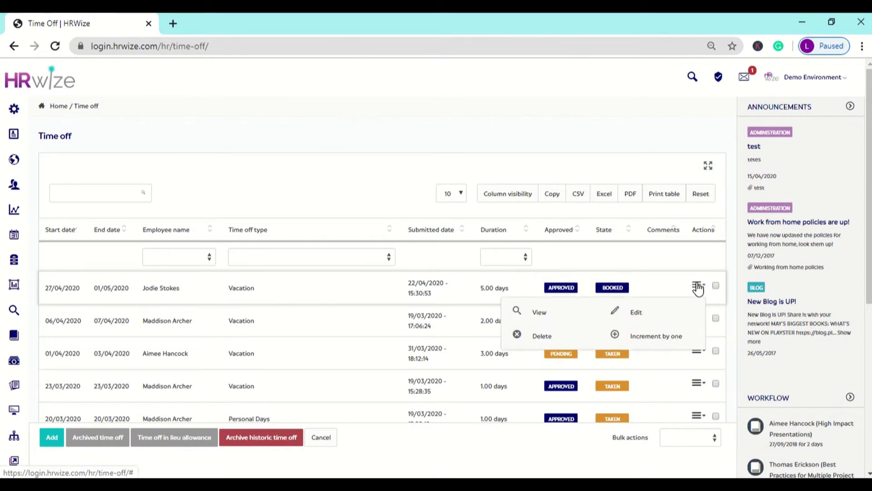
pyautogui.click(657, 338)
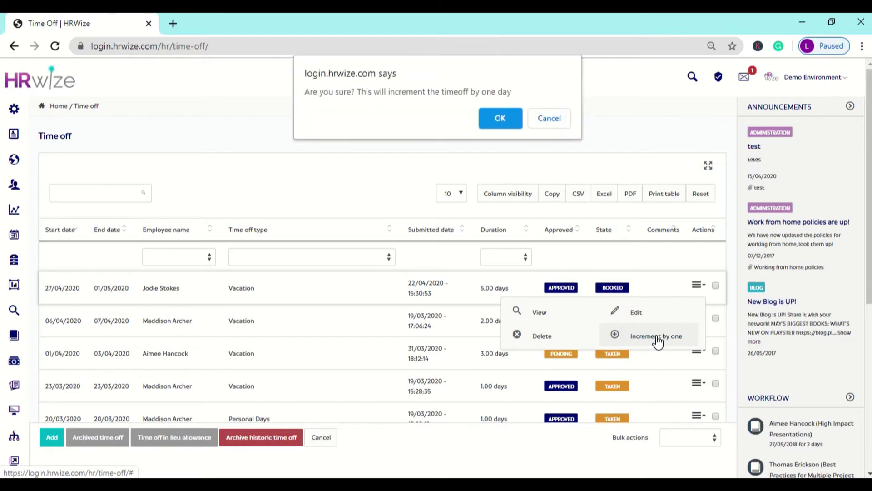
pyautogui.click(491, 128)
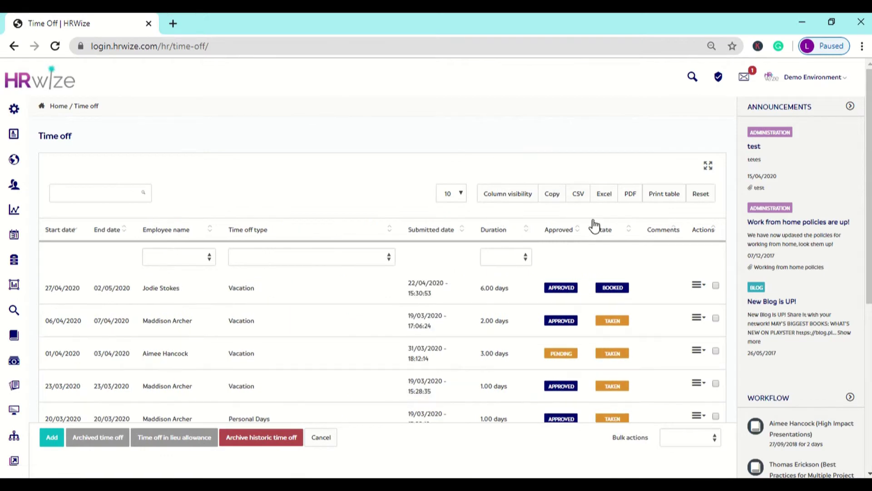
# View the details of the vacation starting 27/04/2020, including the remaining balance, and leave the record.
pyautogui.click(695, 285)
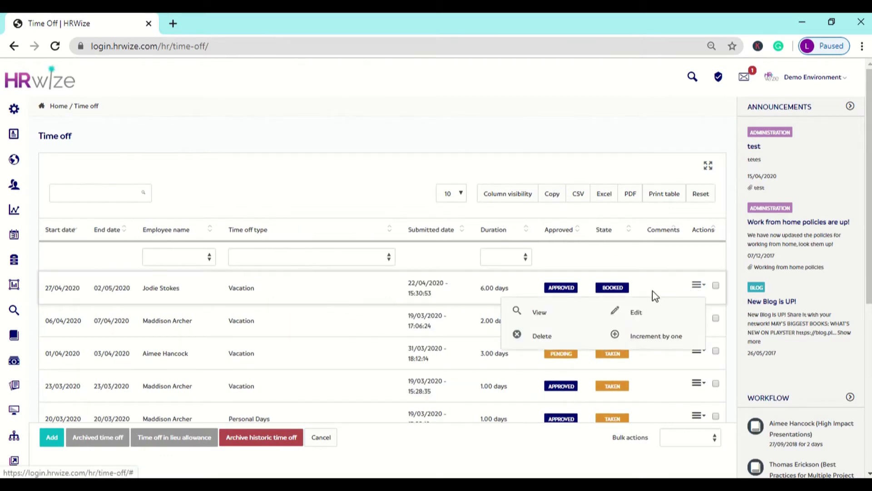
pyautogui.click(576, 321)
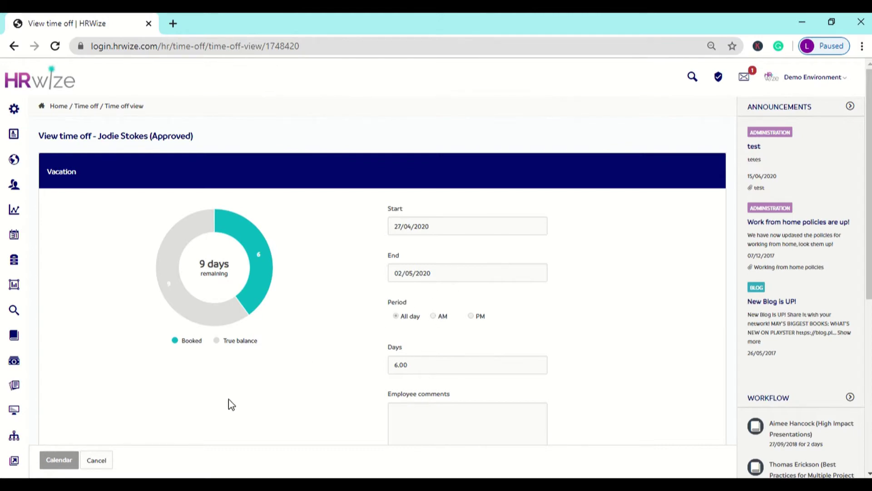
pyautogui.click(96, 460)
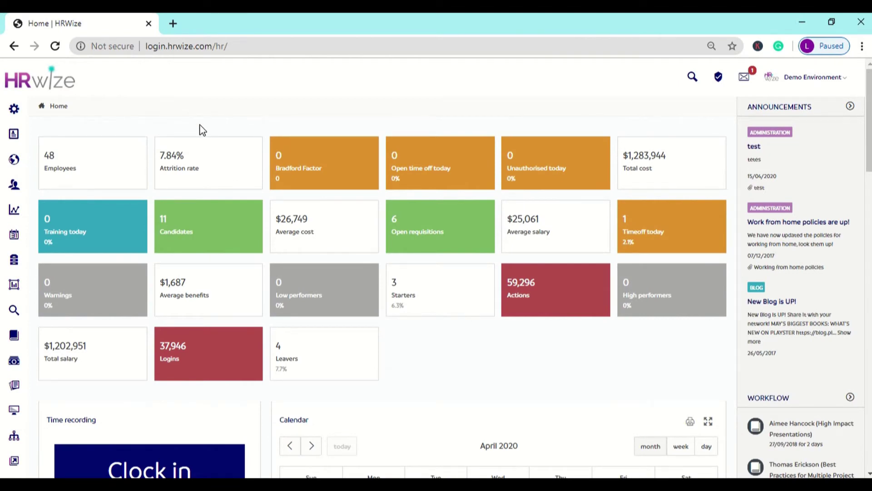
# Open the employee files and search by first name to bring up the card of the employee with the booked vacation.
pyautogui.moveTo(14, 186)
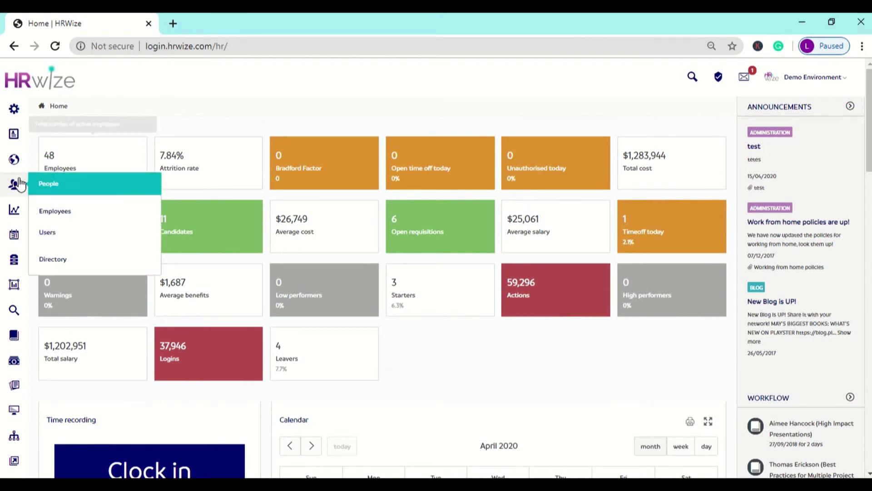
pyautogui.click(86, 218)
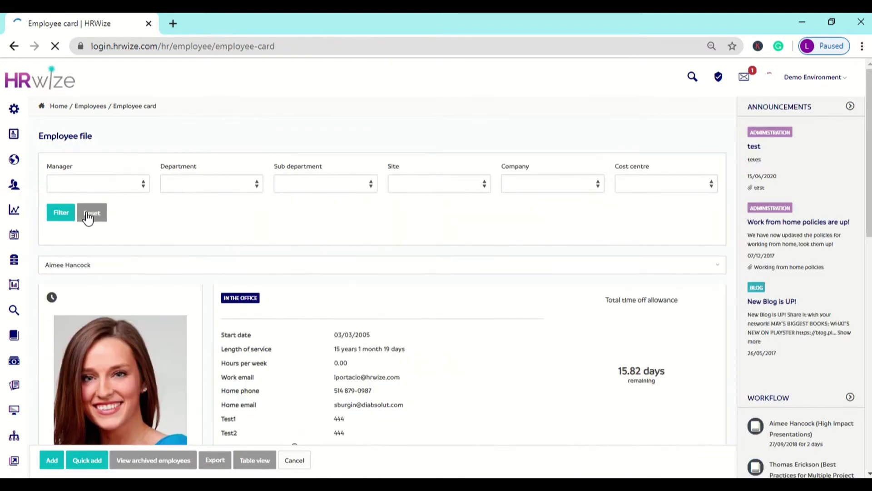
pyautogui.click(176, 263)
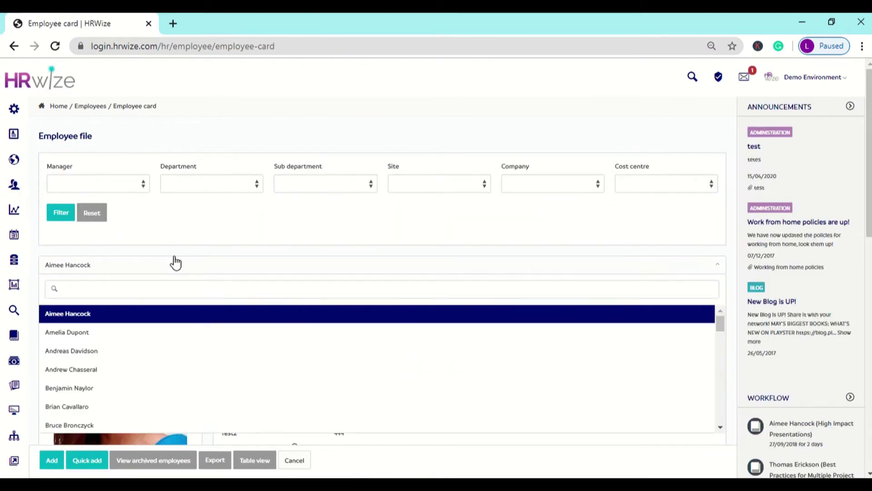
pyautogui.write('jodi')
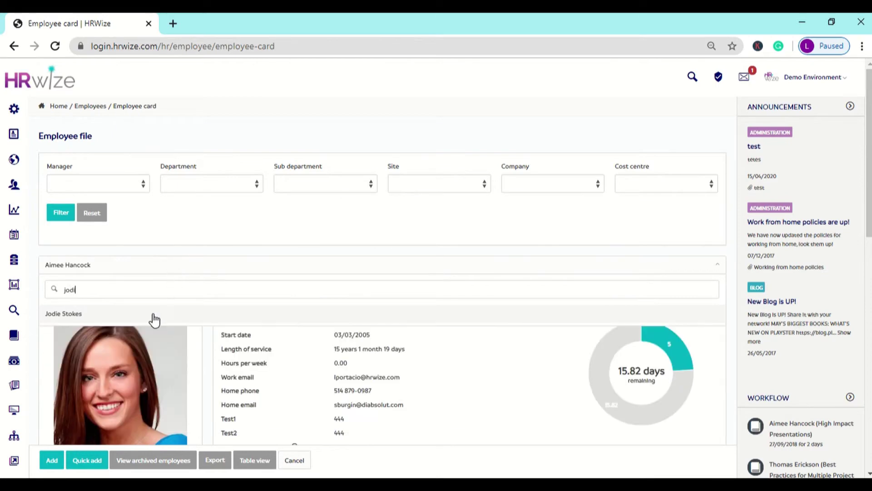
pyautogui.click(154, 314)
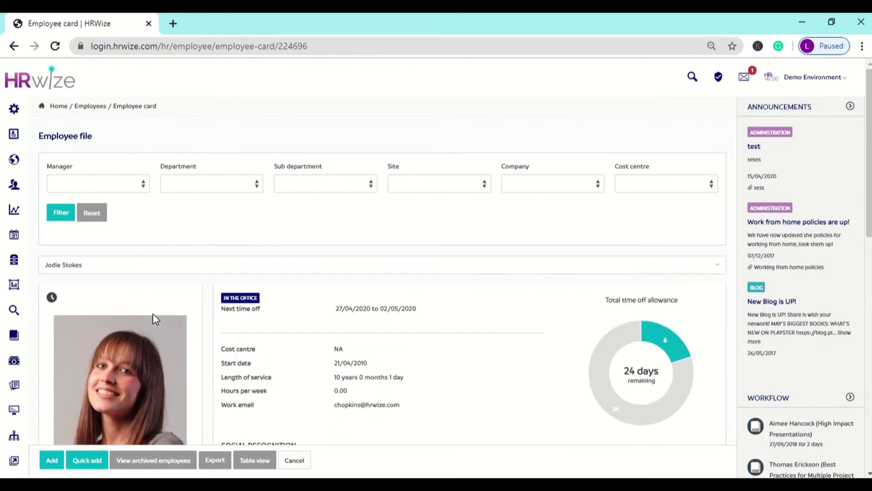
# Open the Time off module from the employee's card to list that employee's own time off records.
pyautogui.scroll(-8, 236, 241)
pyautogui.scroll(-3, 236, 241)
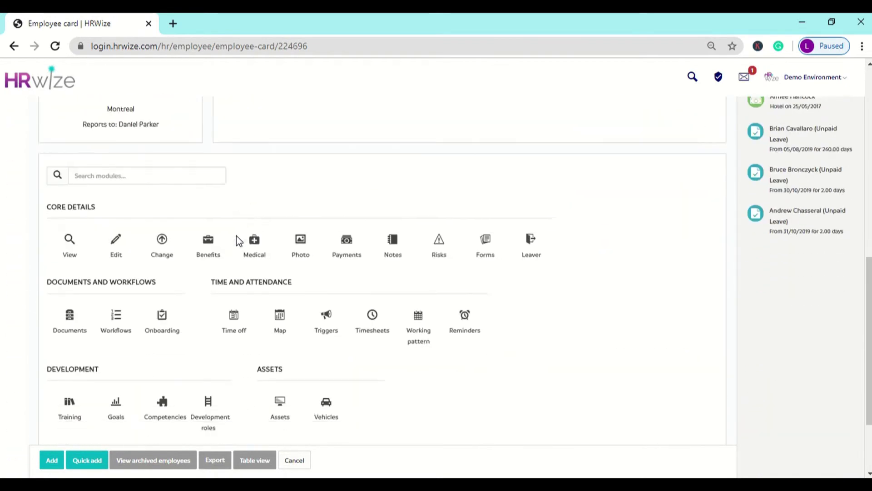
pyautogui.click(238, 278)
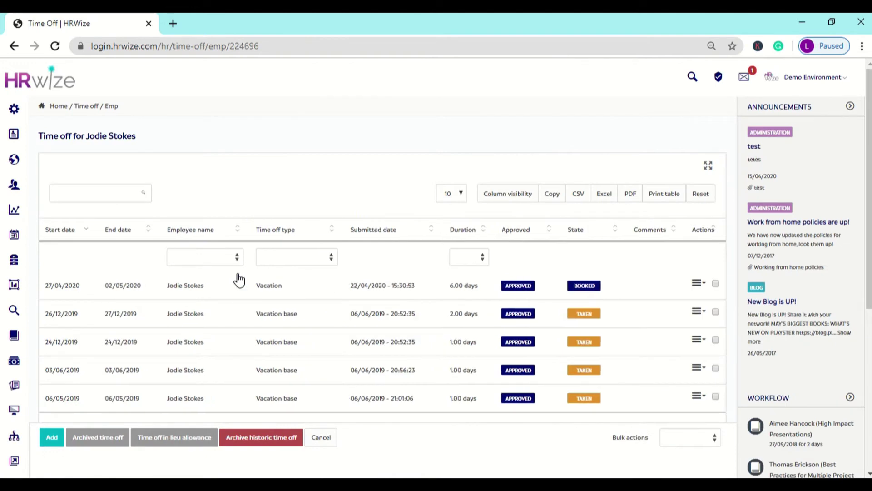
# Review the employee's time off records, then view the vacation entry form for adding time off and leave it without submitting.
pyautogui.scroll(-2, 246, 253)
pyautogui.scroll(-2, 244, 247)
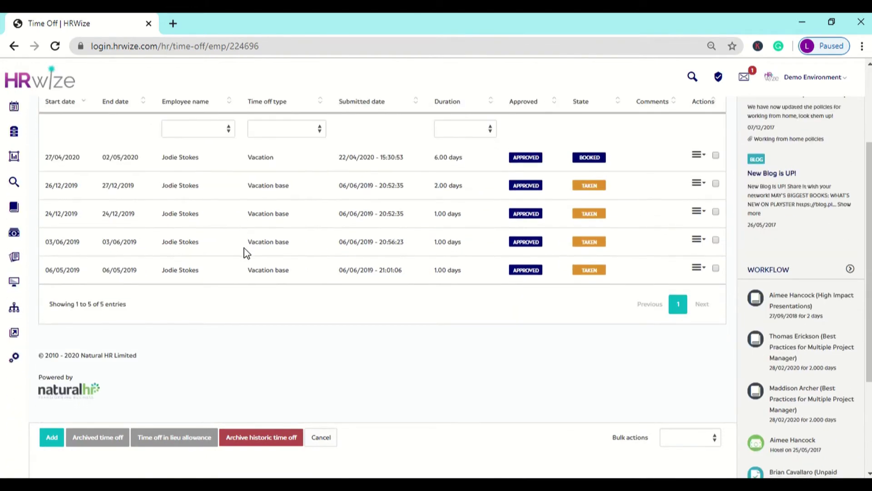
pyautogui.scroll(4, 244, 247)
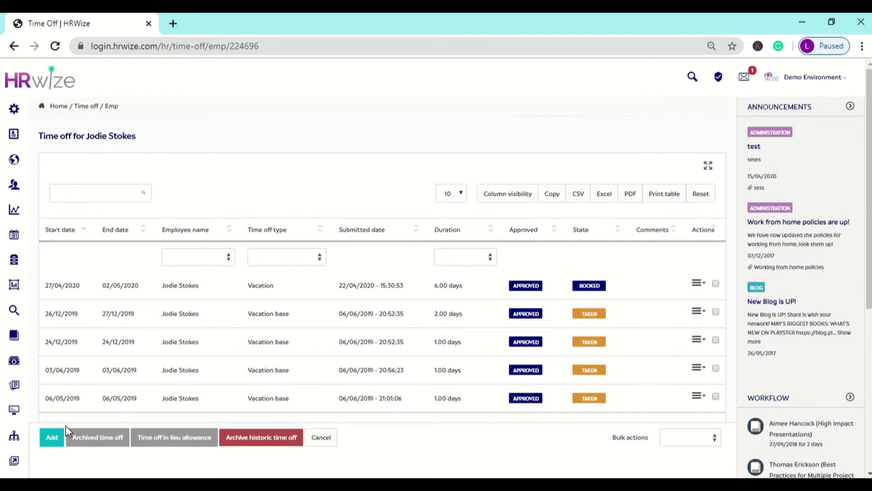
pyautogui.click(60, 439)
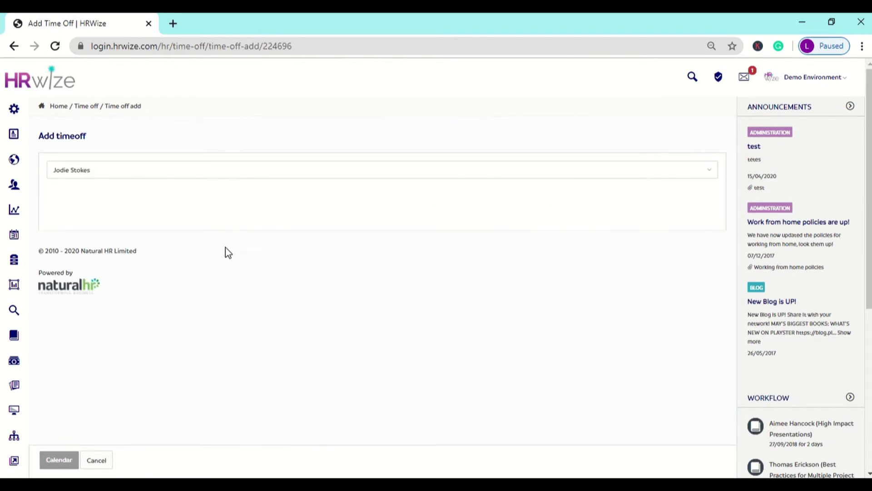
pyautogui.click(331, 269)
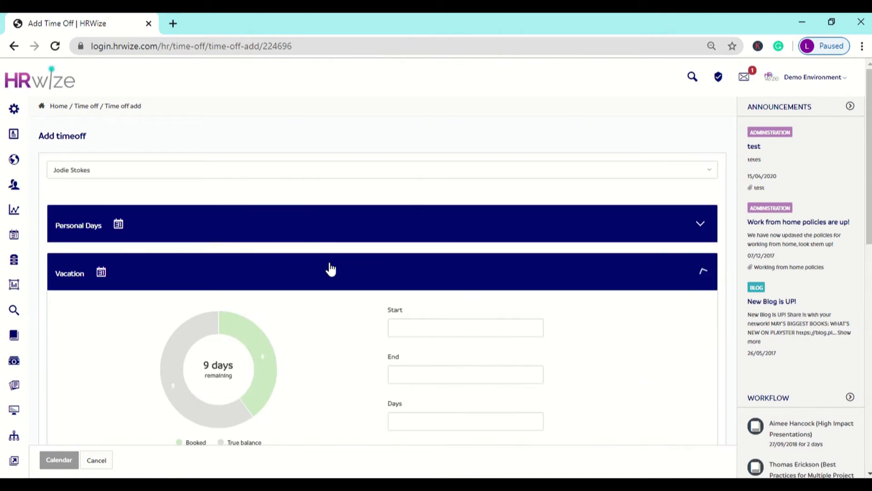
pyautogui.scroll(-3, 331, 269)
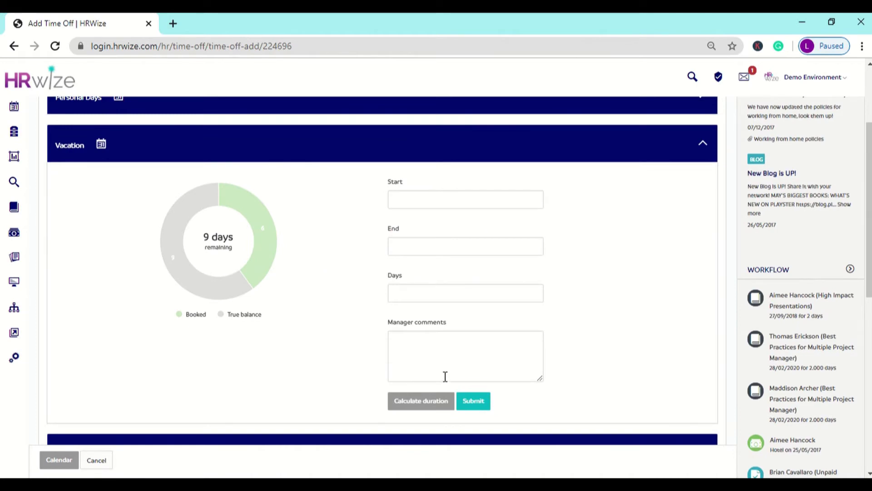
pyautogui.click(103, 462)
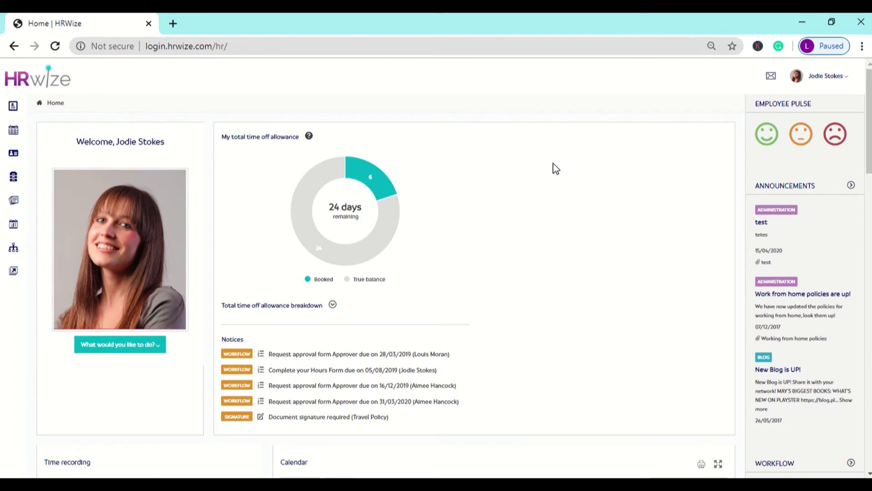
# Start a time off request from the employee's self-service home page and set its vacation dates to 04/05/2020 through 05/05/2020.
pyautogui.click(153, 344)
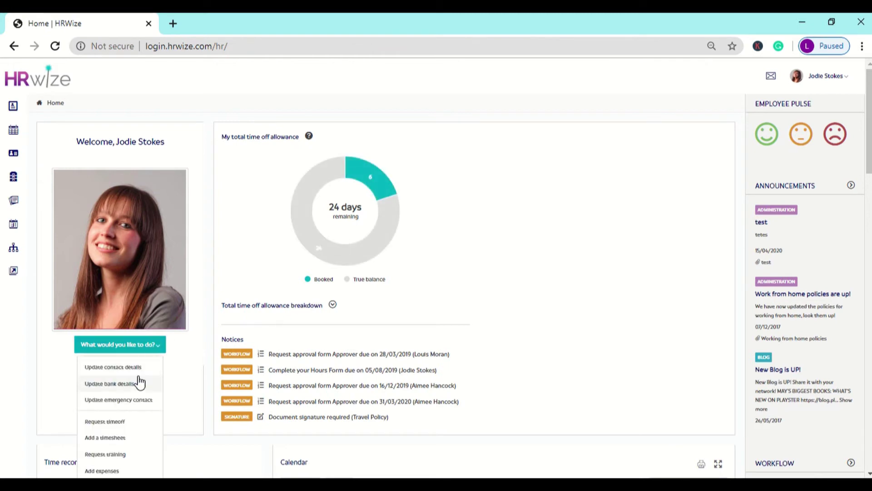
pyautogui.click(141, 422)
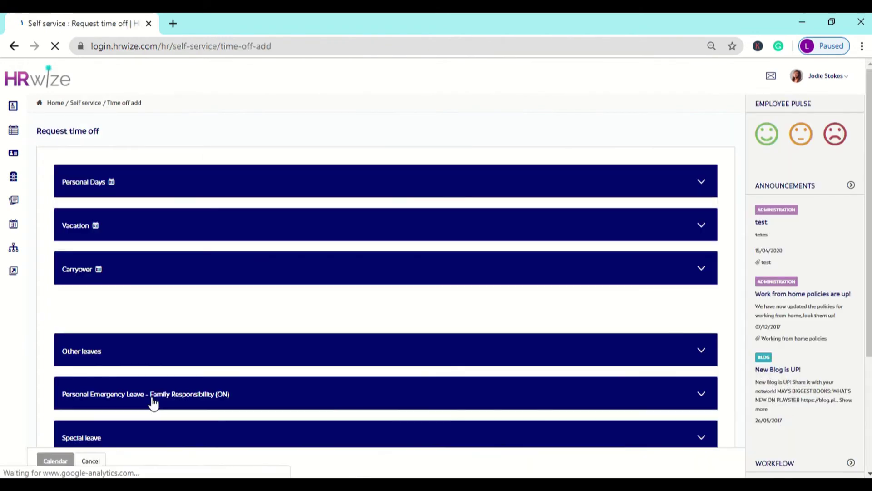
pyautogui.click(336, 238)
pyautogui.click(438, 282)
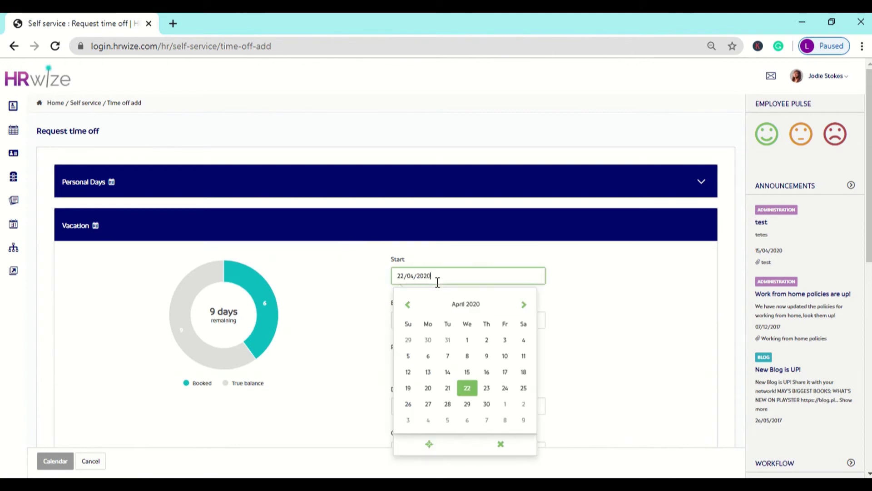
pyautogui.click(523, 303)
pyautogui.click(429, 357)
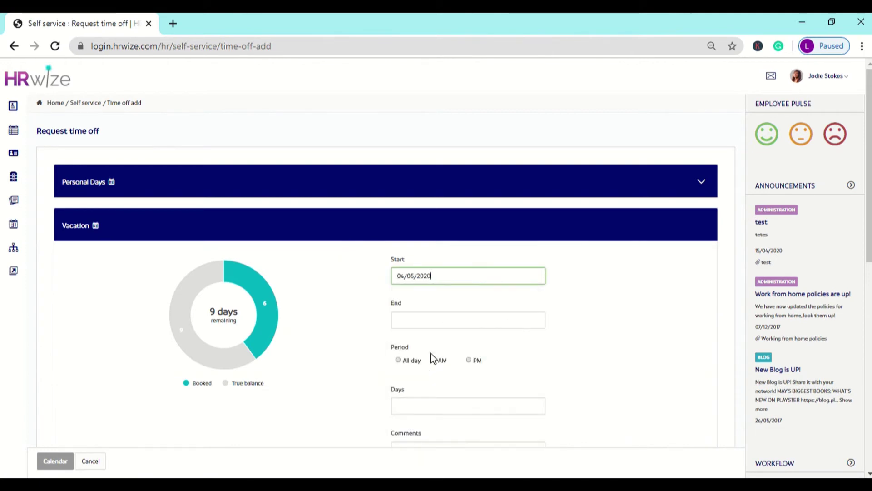
pyautogui.click(450, 320)
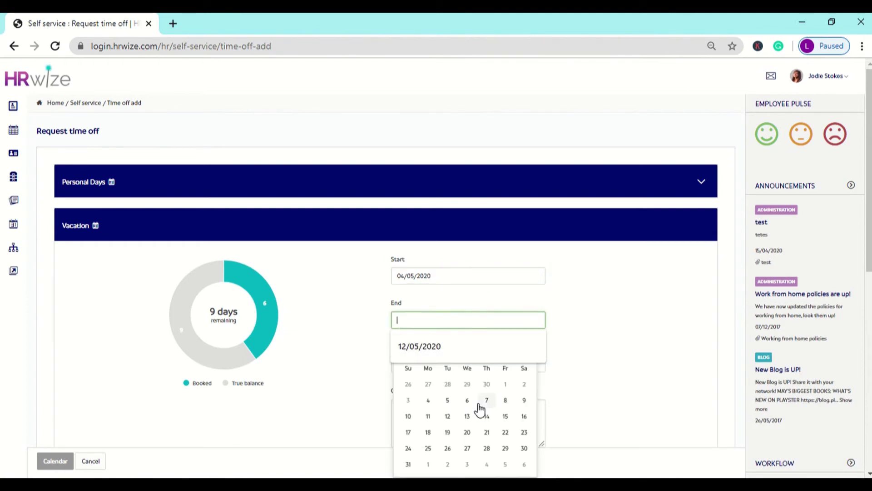
pyautogui.click(448, 399)
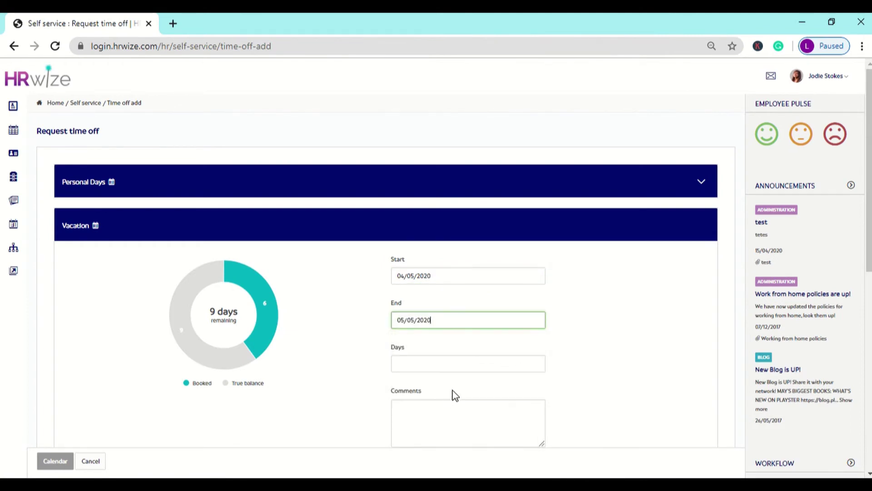
# Calculate the duration of the vacation request, submit it and return to the employee's own time off page.
pyautogui.scroll(-2, 472, 366)
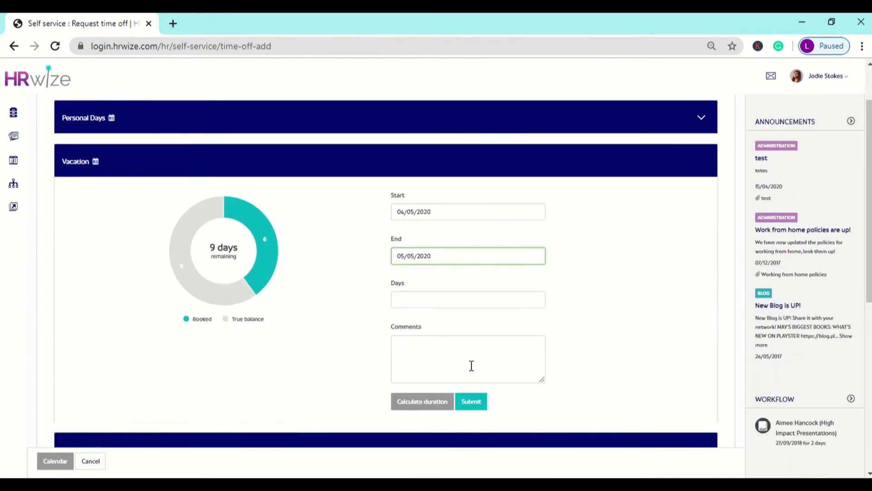
pyautogui.click(440, 406)
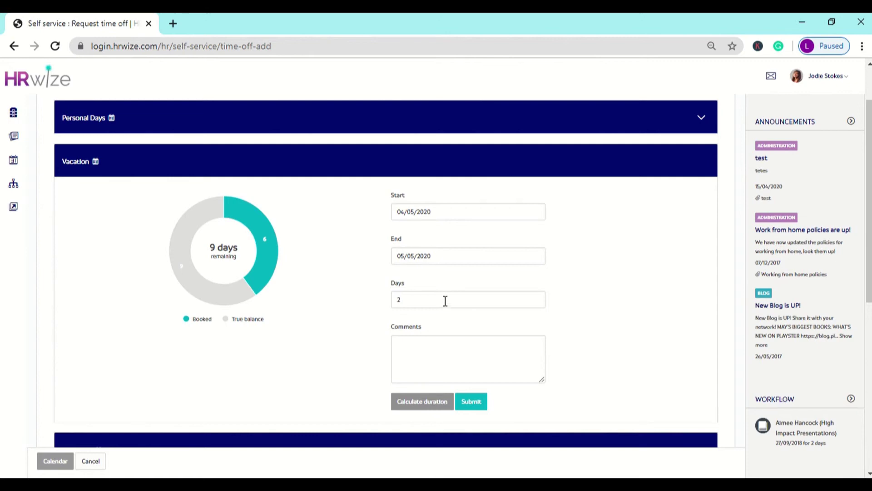
pyautogui.click(467, 408)
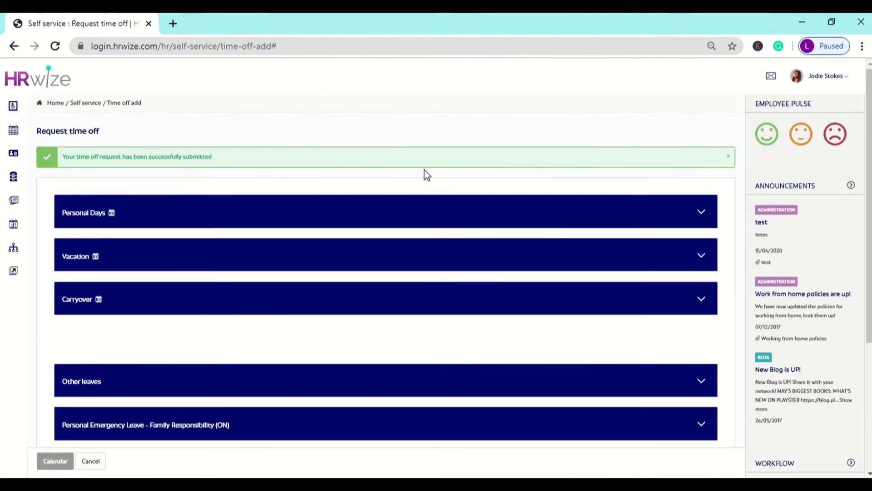
pyautogui.click(87, 465)
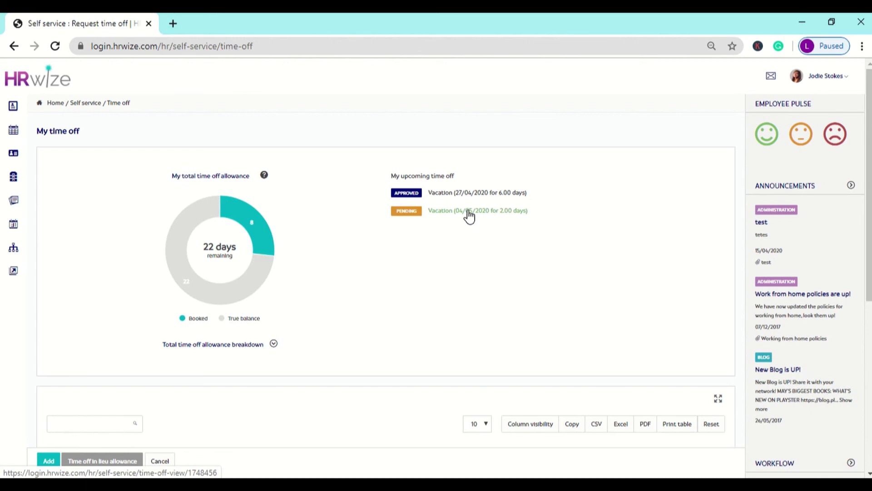
# Edit the pending vacation starting 04/05/2020 so it ends on 06/05/2020, recalculate its duration and submit the change.
pyautogui.scroll(-4, 496, 272)
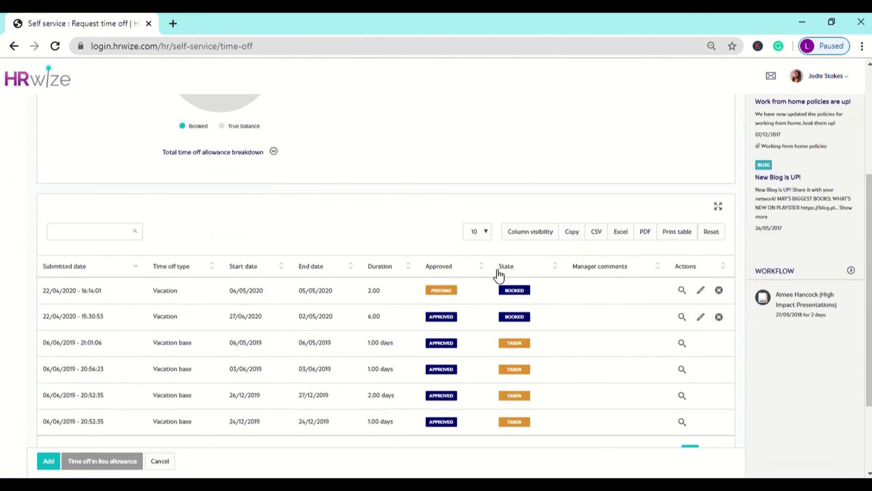
pyautogui.click(702, 293)
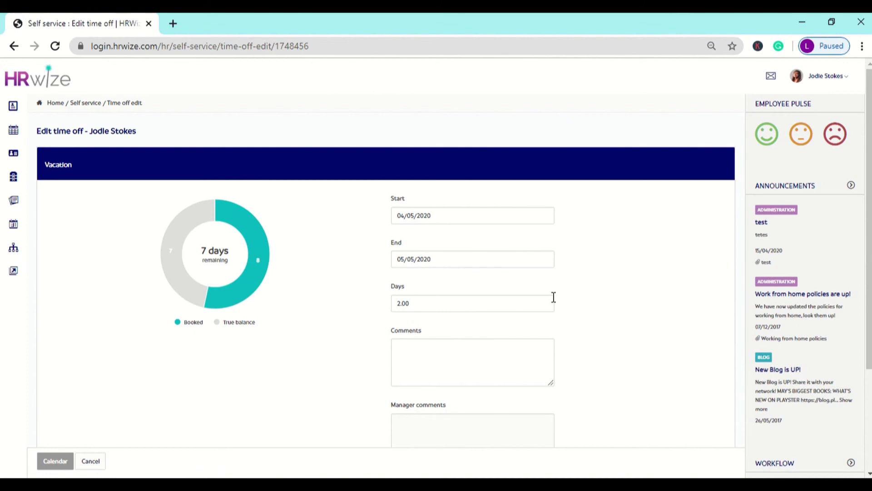
pyautogui.click(508, 261)
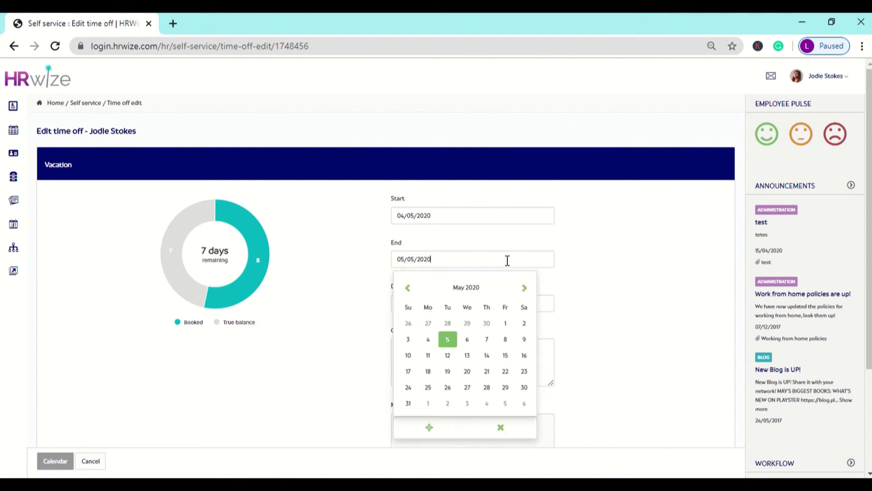
pyautogui.click(468, 339)
pyautogui.scroll(-2, 472, 339)
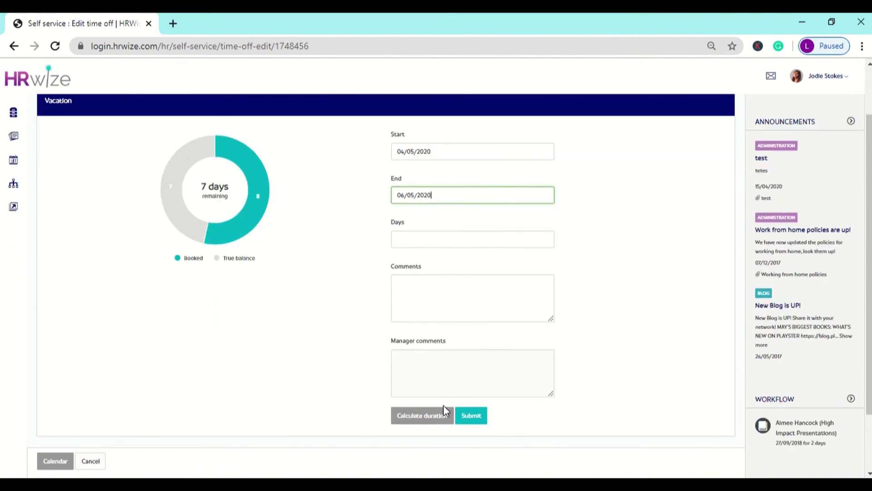
pyautogui.click(440, 417)
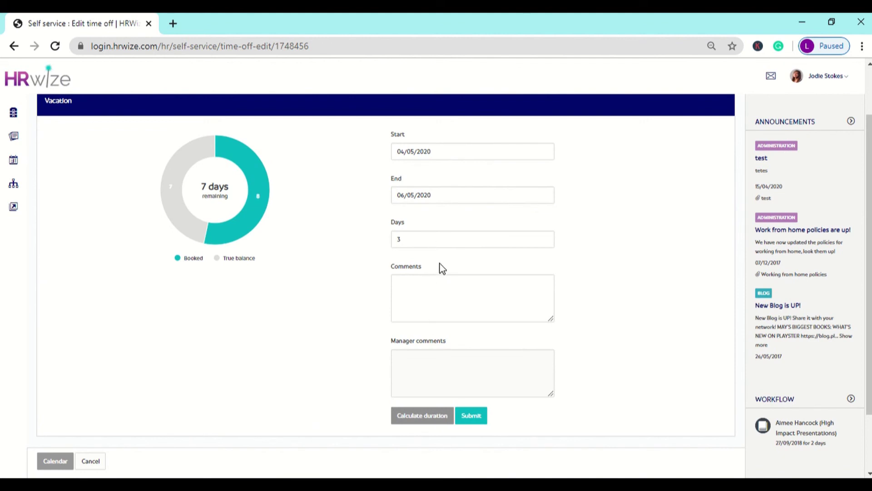
pyautogui.click(468, 422)
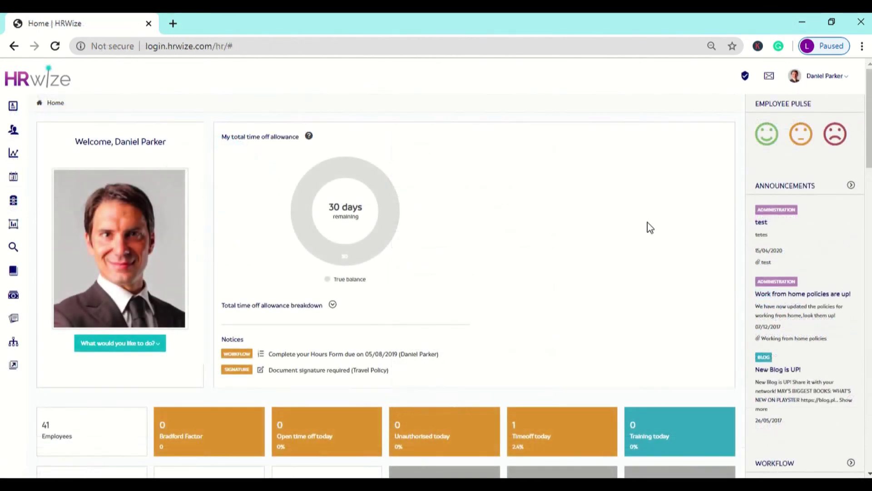
# On the manager's home page, show May 2020 in the calendar and open the pending vacation starting on 4 May.
pyautogui.scroll(-5, 649, 227)
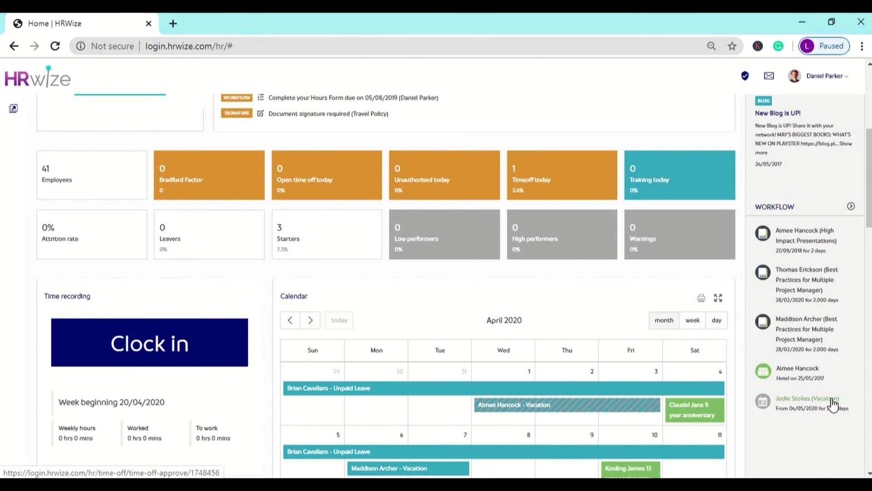
pyautogui.scroll(-4, 708, 341)
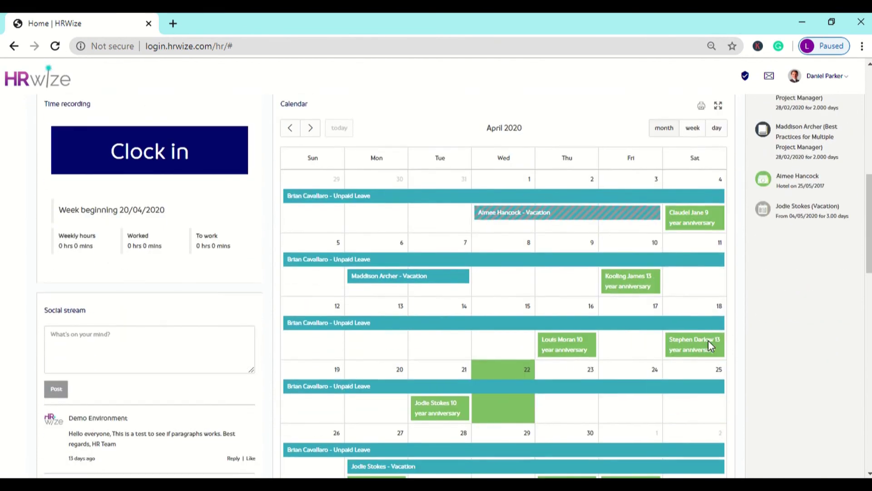
pyautogui.click(312, 128)
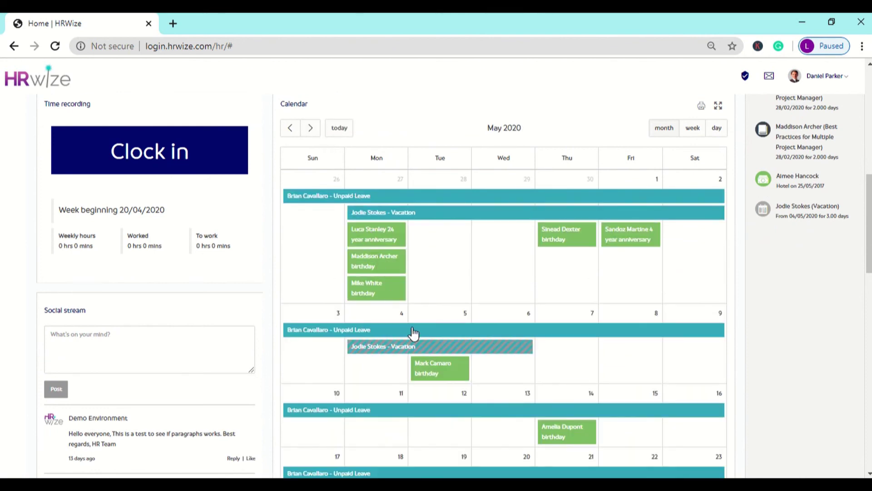
pyautogui.click(430, 348)
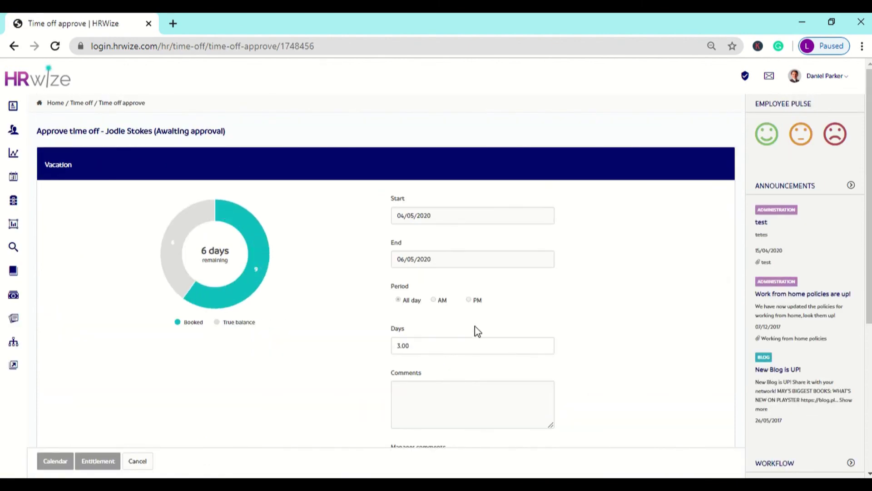
# Approve the employee's vacation request for 04/05/2020 to 06/05/2020 and review the time off list.
pyautogui.scroll(-2, 627, 280)
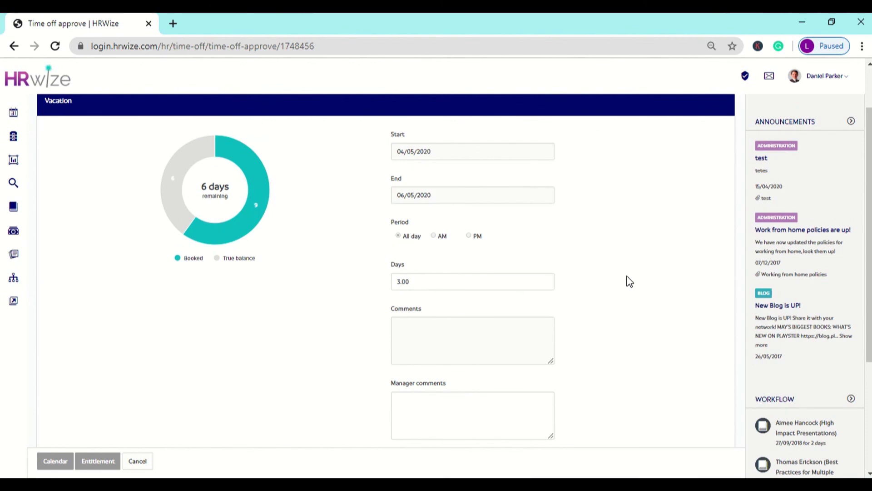
pyautogui.scroll(-2, 629, 281)
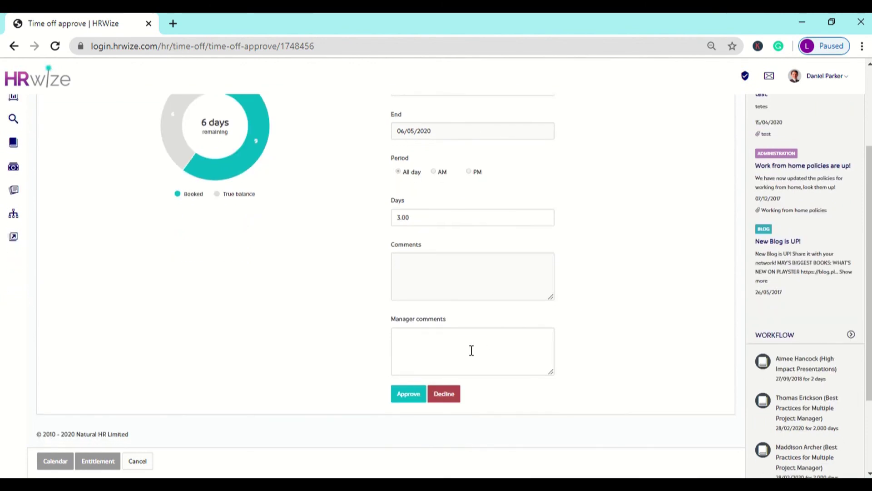
pyautogui.click(418, 394)
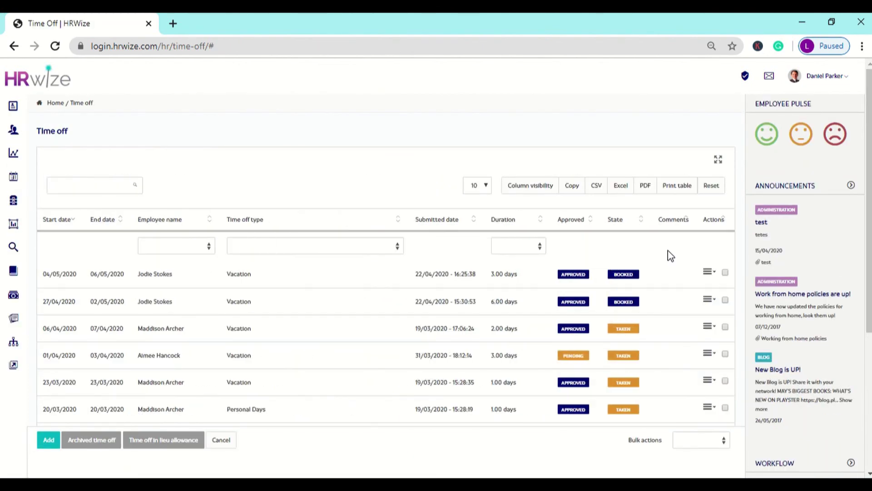
pyautogui.scroll(-1, 671, 255)
pyautogui.scroll(-1, 671, 256)
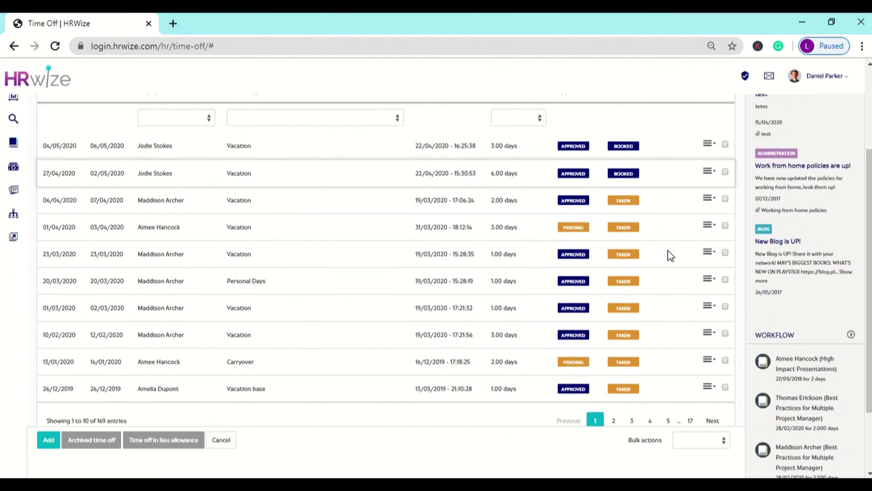